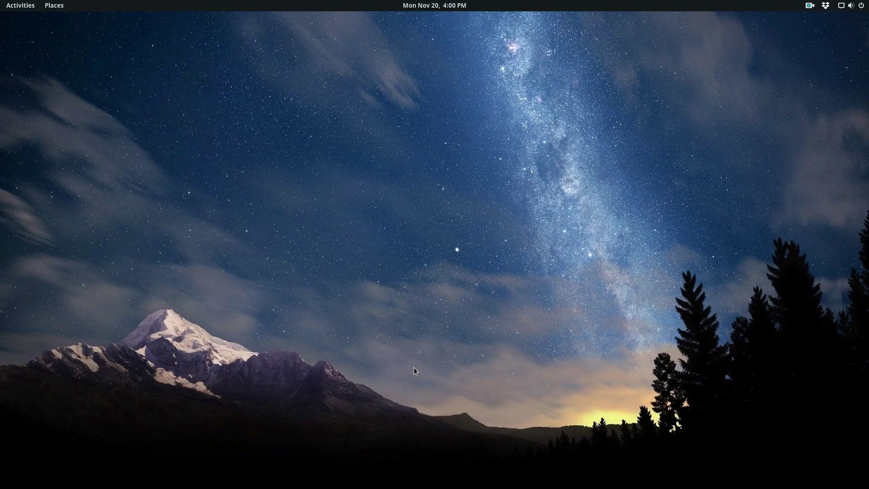
# Bring the terminal forward and run yaourt -Ss pulseaudio equalizer
pyautogui.press('super')
pyautogui.click(403, 126)
pyautogui.moveTo(397, 119); pyautogui.dragTo(477, 119)
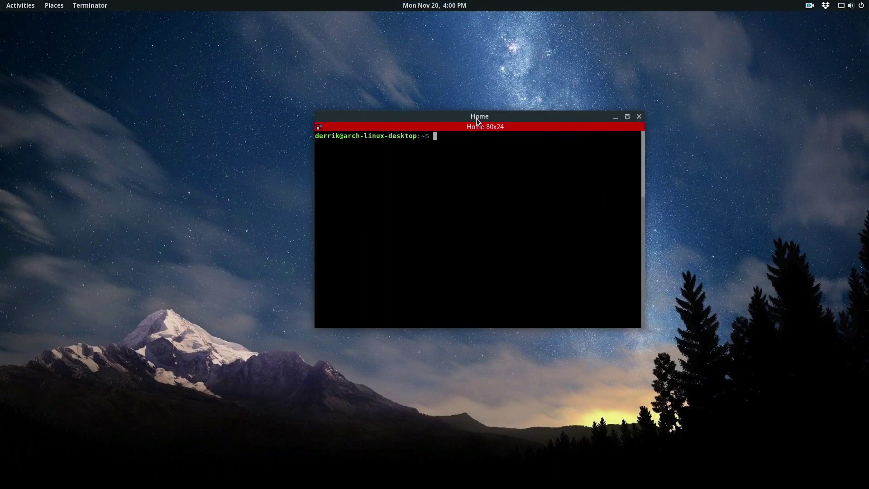
pyautogui.write('yaourt -Ss pulseaudio equalizer')
pyautogui.press('Return')
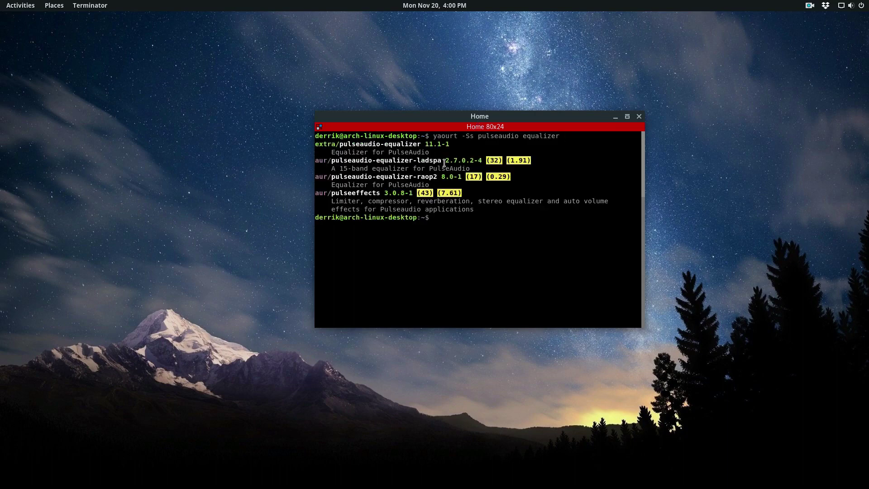
# Copy the pulseaudio-equalizer-ladspa package name from the results and begin a yaourt -S command
pyautogui.moveTo(449, 161); pyautogui.dragTo(331, 159)
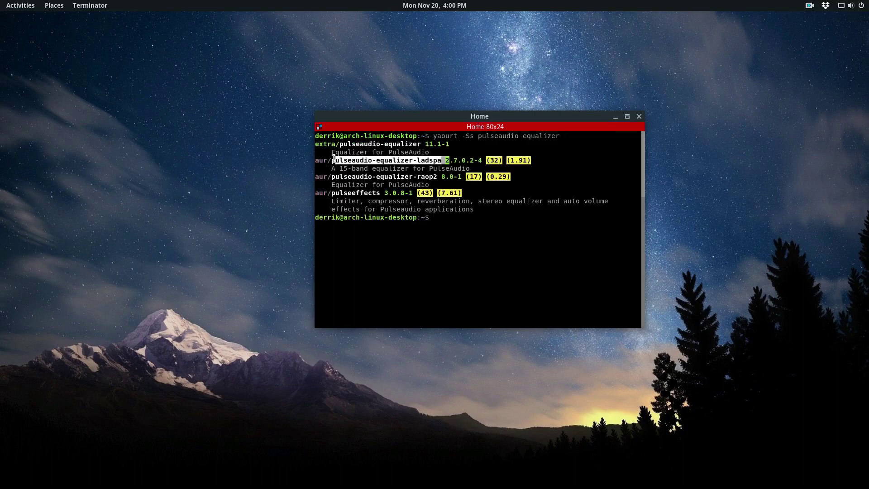
pyautogui.click(422, 145)
pyautogui.doubleClick(421, 145)
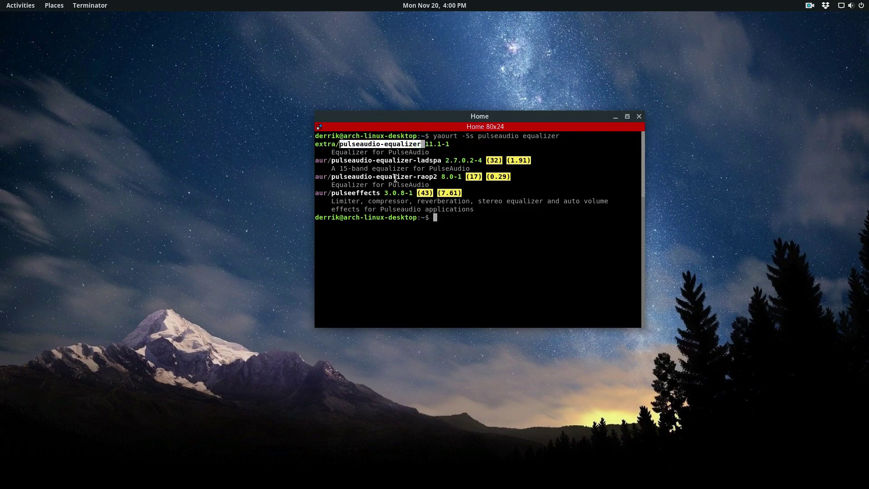
pyautogui.moveTo(440, 176); pyautogui.dragTo(332, 176)
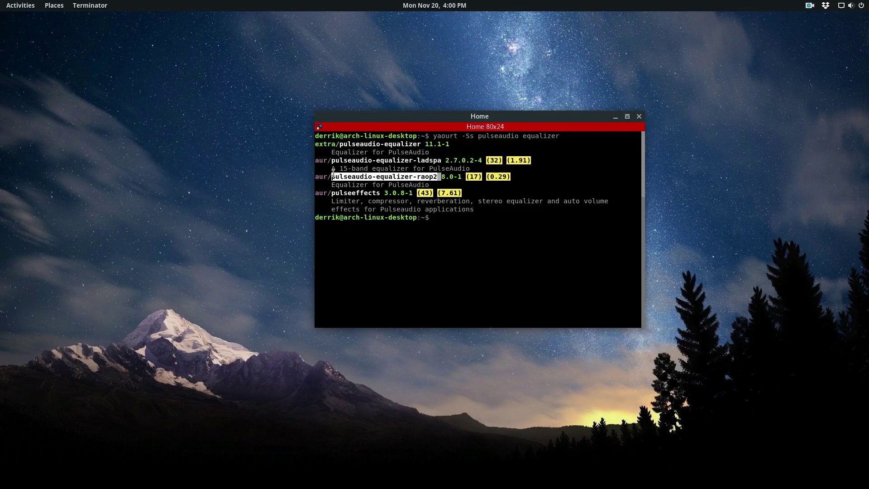
pyautogui.moveTo(385, 193); pyautogui.dragTo(331, 193)
pyautogui.click(409, 197)
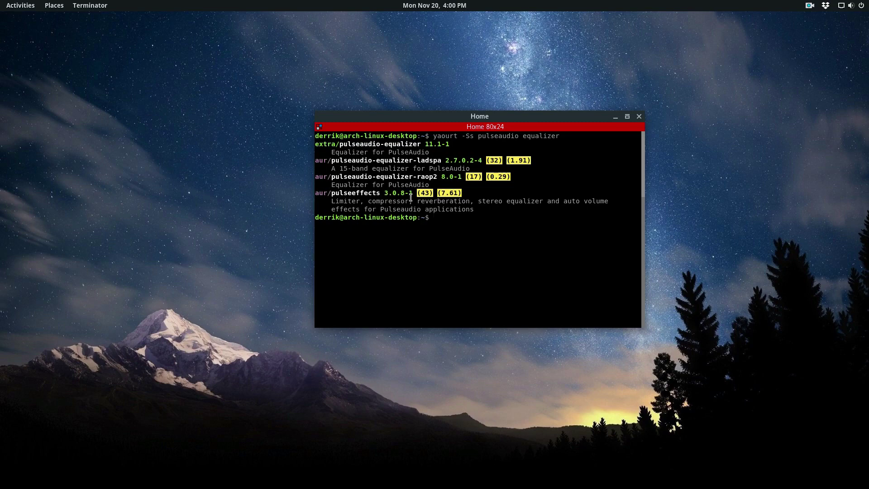
pyautogui.moveTo(442, 161); pyautogui.dragTo(329, 161)
pyautogui.rightClick(330, 161)
pyautogui.click(353, 169)
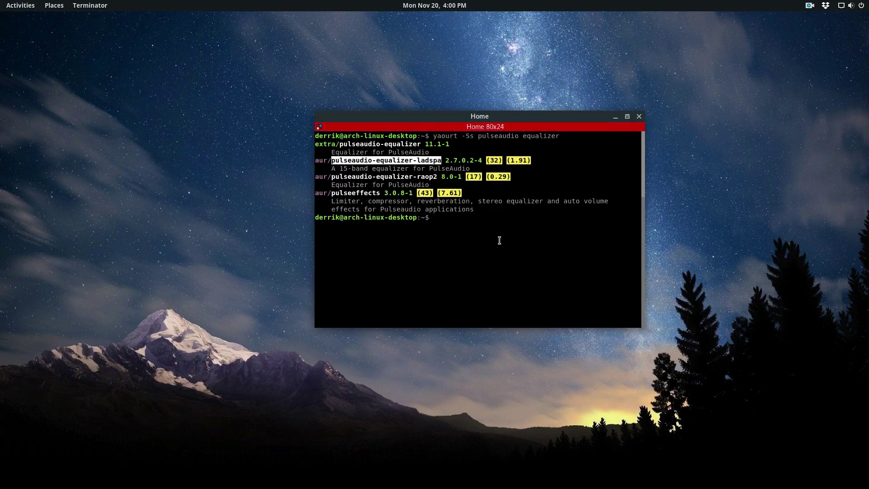
pyautogui.write('yaourt -S')
# Complete the command as yaourt -S pulseaudio-equalizer-ladspa --noconfirm
pyautogui.hotkey('ctrl', 'shift', 'v')
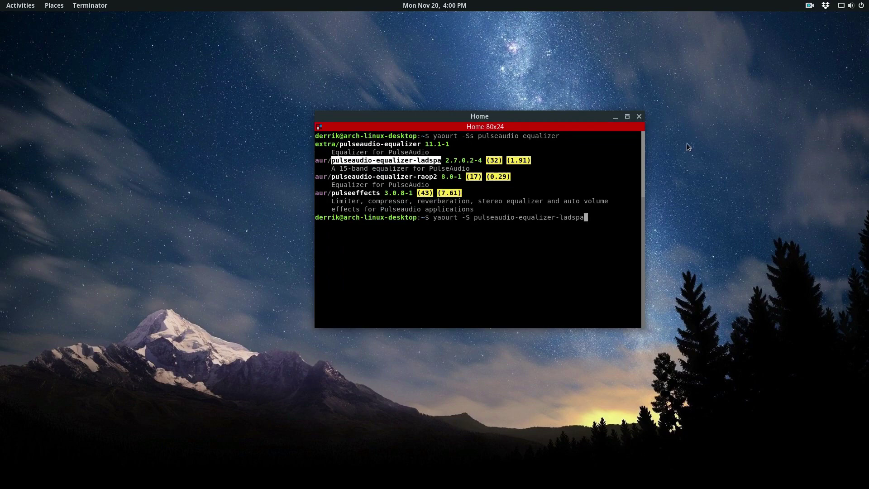
pyautogui.moveTo(585, 218)
pyautogui.mouseDown()
pyautogui.moveTo(562, 218)
pyautogui.moveTo(589, 218)
pyautogui.mouseUp()
pyautogui.click(589, 219)
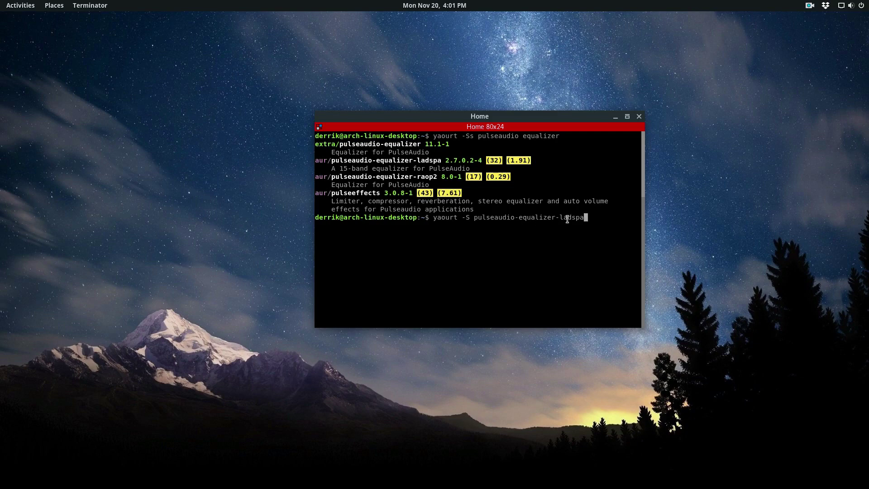
pyautogui.moveTo(586, 219); pyautogui.dragTo(474, 219)
pyautogui.moveTo(423, 144); pyautogui.dragTo(340, 144)
pyautogui.click(478, 150)
pyautogui.write('--noconfirm')
# Run the install command and enter the sudo password to continue
pyautogui.moveTo(340, 144); pyautogui.dragTo(334, 144)
pyautogui.moveTo(423, 144); pyautogui.dragTo(315, 160)
pyautogui.click(347, 168)
pyautogui.click(353, 161)
pyautogui.press('Left')
pyautogui.press('Left')
pyautogui.press('Left')
pyautogui.press('Left')
pyautogui.press('Right')
pyautogui.press('Right')
pyautogui.press('Right')
pyautogui.press('Right')
pyautogui.press('Return')
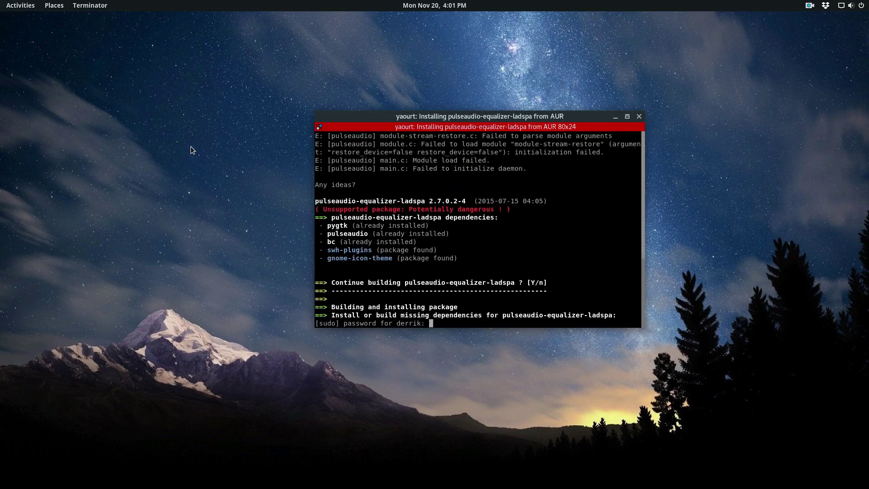
pyautogui.press('Return')
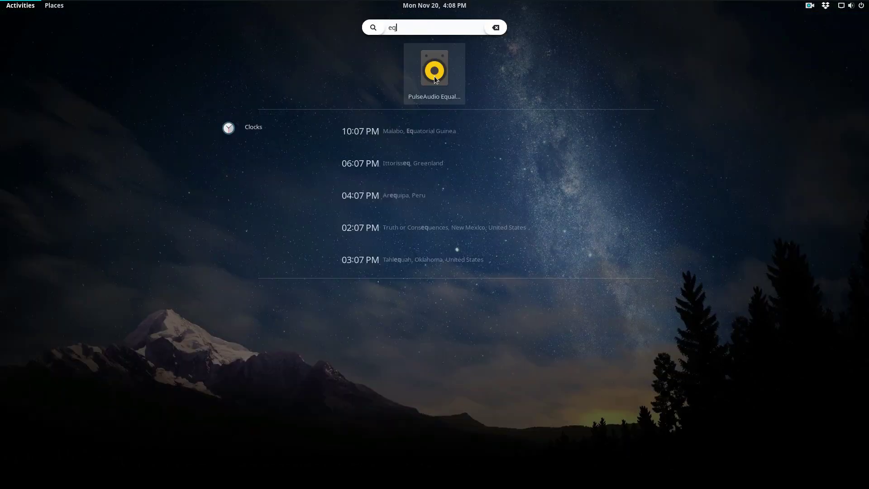
# Launch PulseAudio Equalizer and load the Headphones preset
pyautogui.click(434, 75)
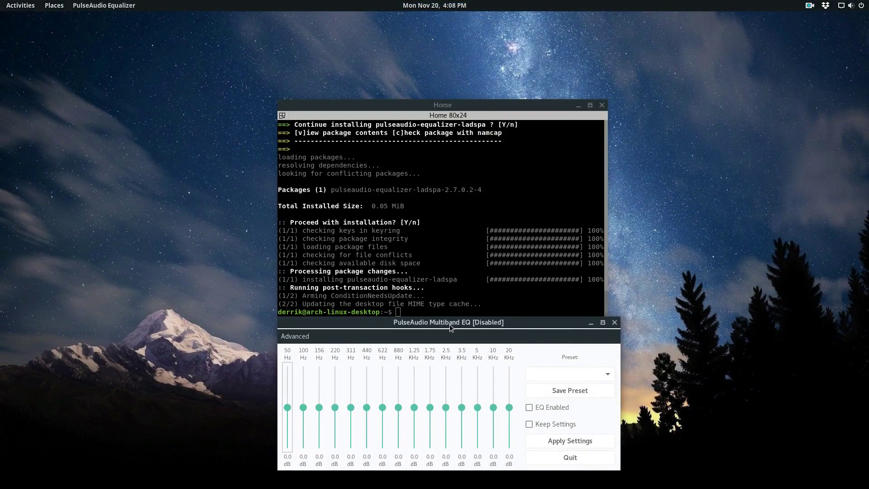
pyautogui.moveTo(448, 323); pyautogui.dragTo(439, 146)
pyautogui.click(577, 105)
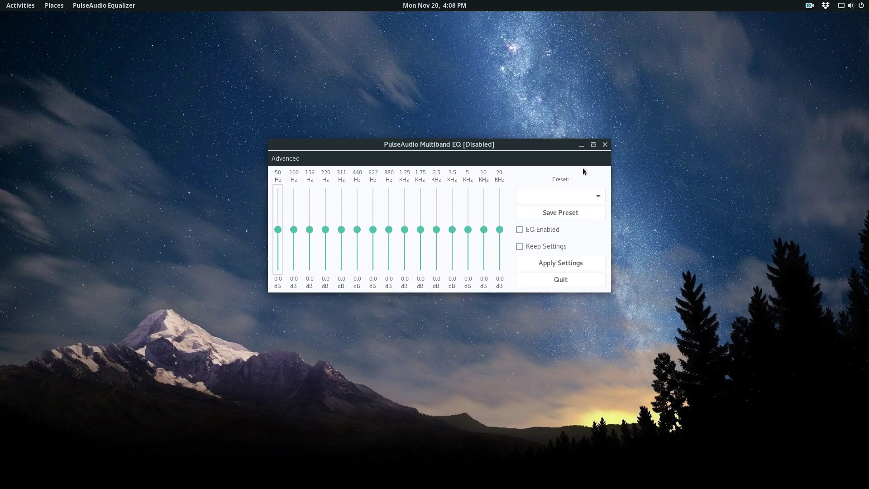
pyautogui.click(597, 196)
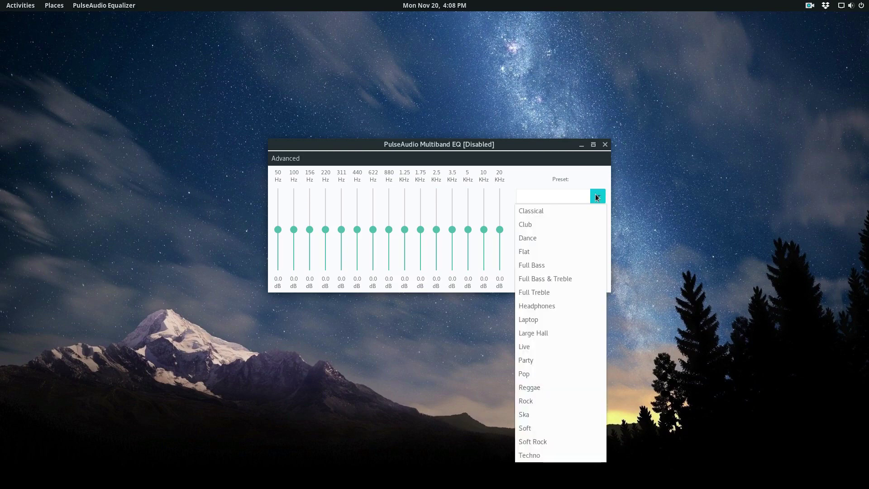
pyautogui.moveTo(0, 0)
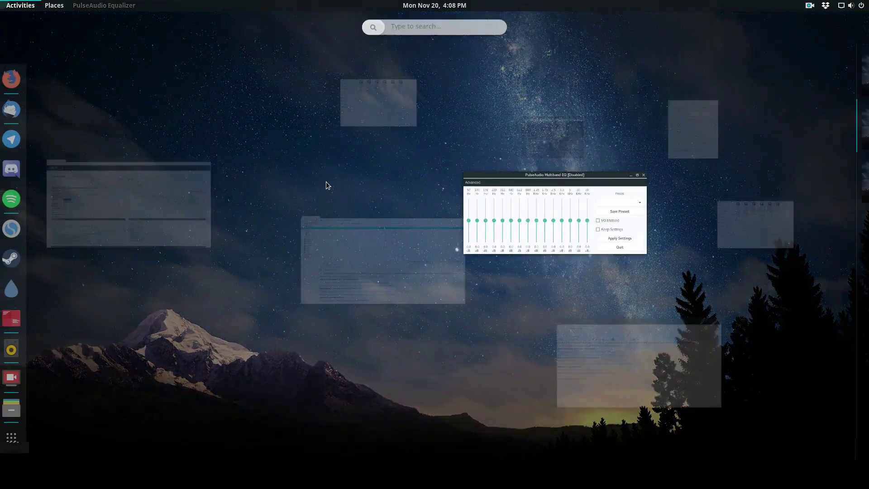
pyautogui.click(588, 210)
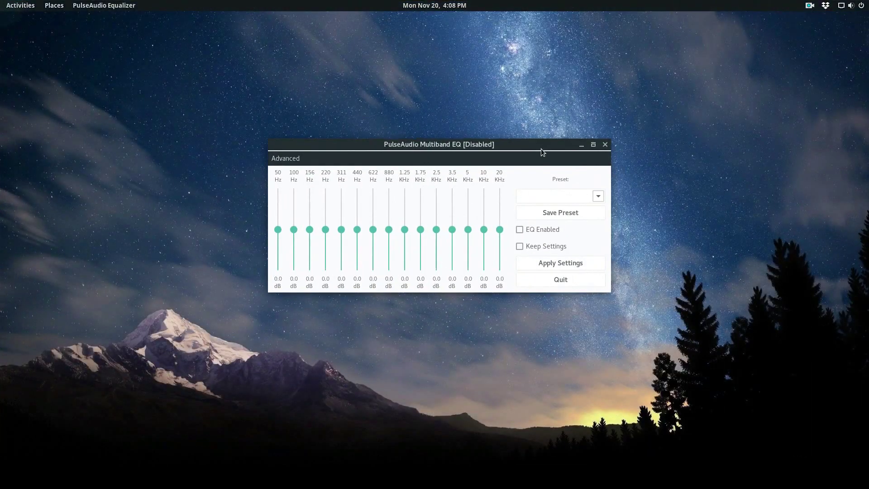
pyautogui.moveTo(541, 149); pyautogui.dragTo(552, 128)
pyautogui.click(601, 170)
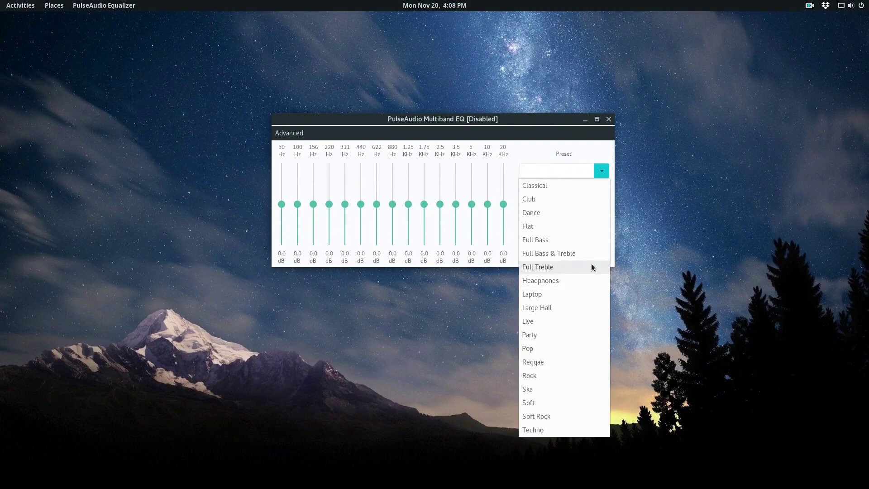
pyautogui.click(569, 281)
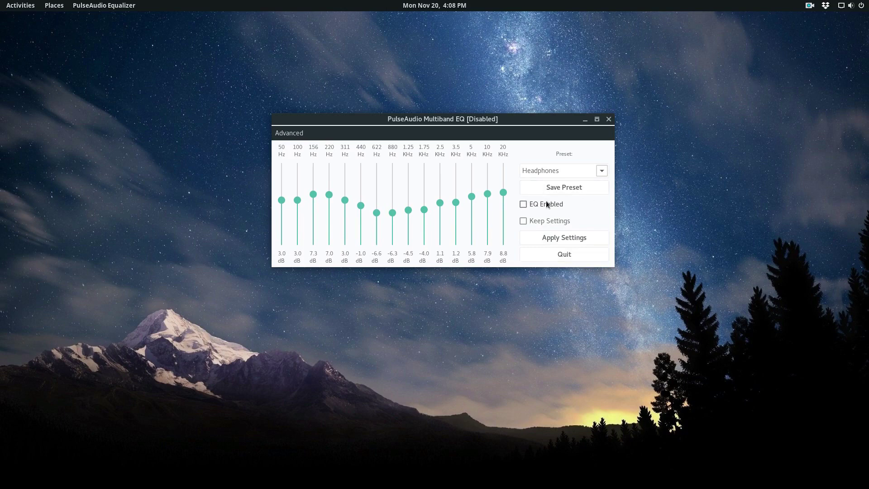
# Turn on EQ Enabled and Keep Settings, then apply the settings
pyautogui.click(543, 203)
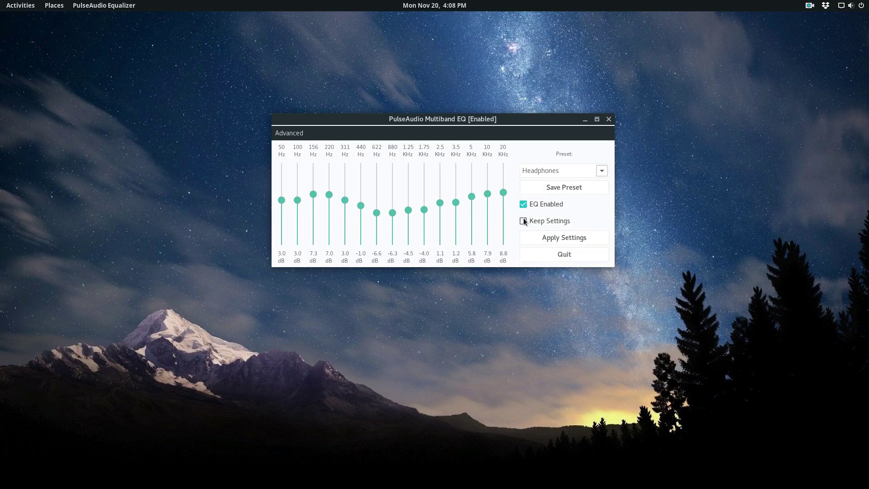
pyautogui.click(560, 221)
pyautogui.click(544, 235)
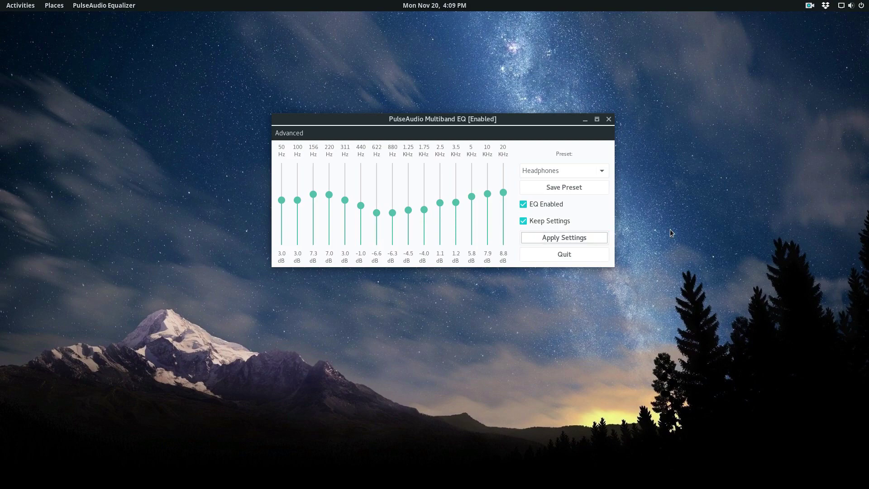
pyautogui.press('super')
# Launch PulseAudio Volume Control via 'pavu' and confirm Spotify plays through the LADSPA Multiband EQ output
pyautogui.write('pavu')
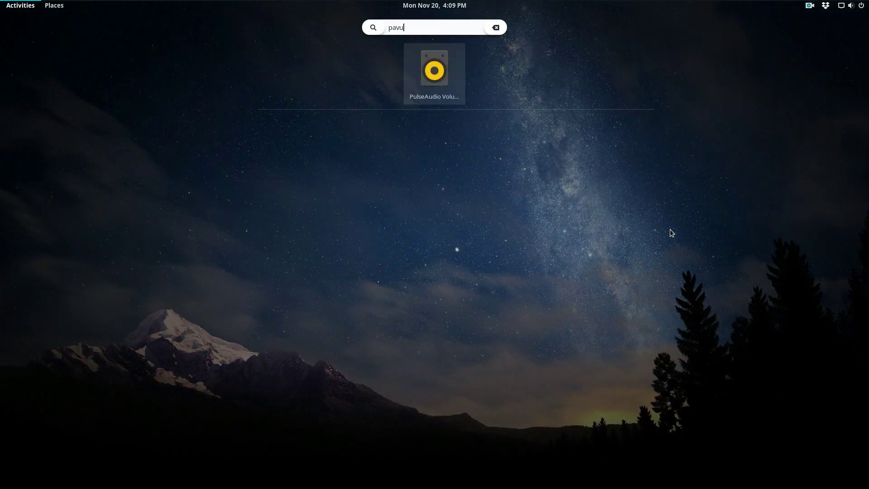
pyautogui.press('Return')
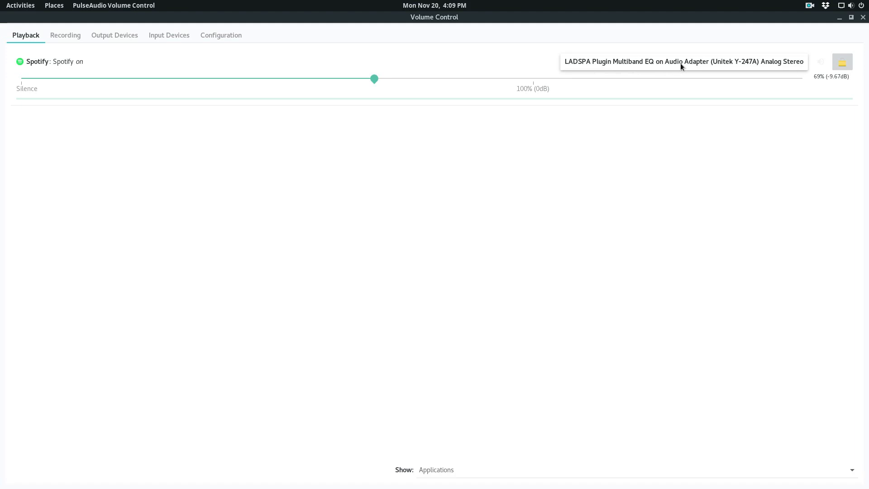
pyautogui.moveTo(0, 0)
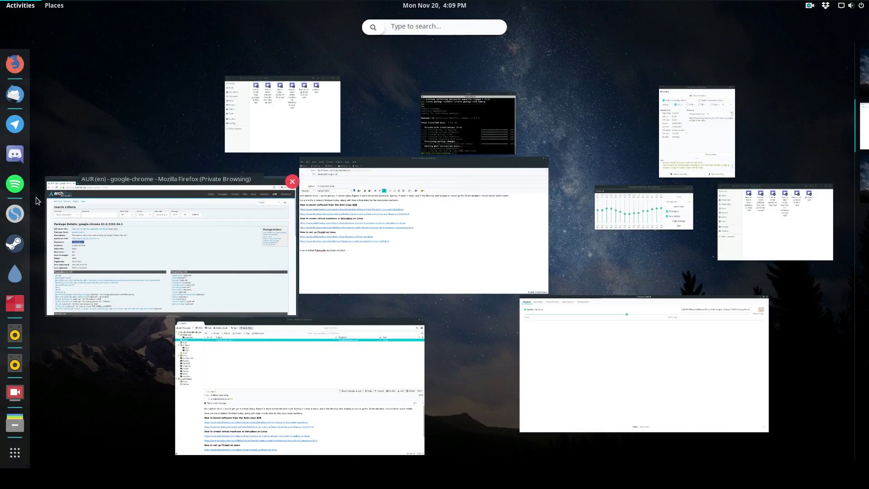
# Start playing Dreamers in Spotify, then minimize Spotify
pyautogui.click(19, 188)
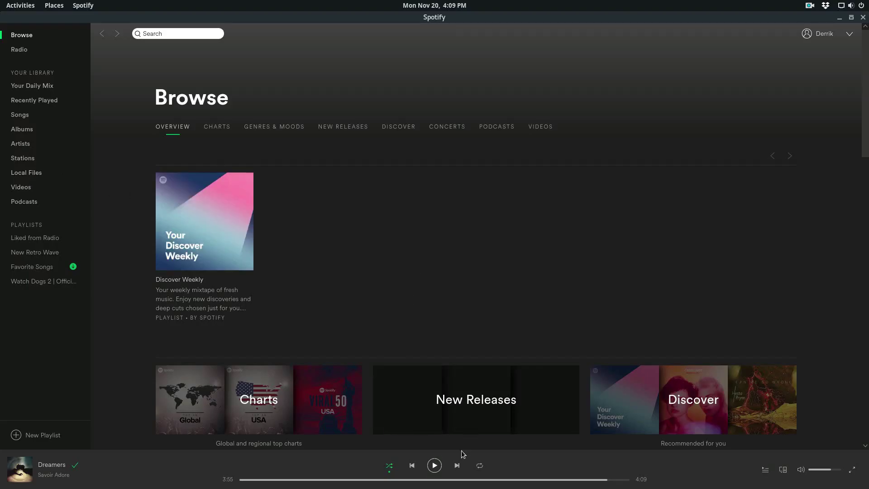
pyautogui.click(434, 465)
pyautogui.moveTo(0, 0)
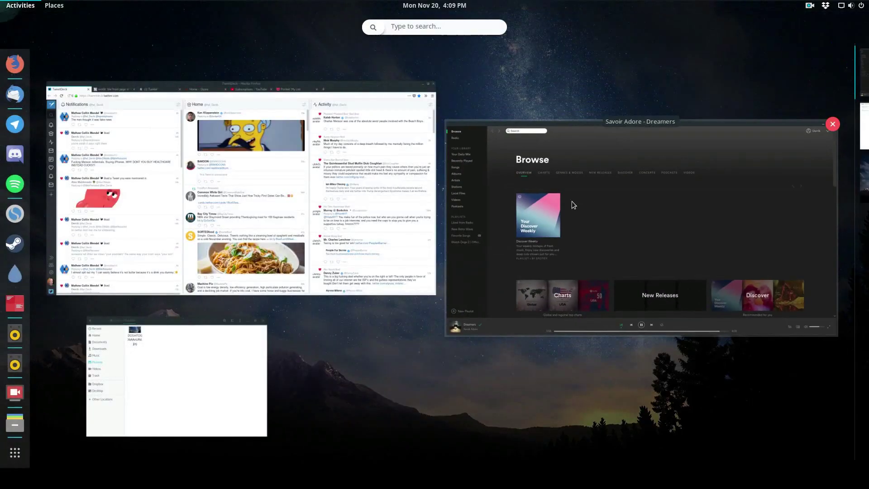
pyautogui.click(498, 248)
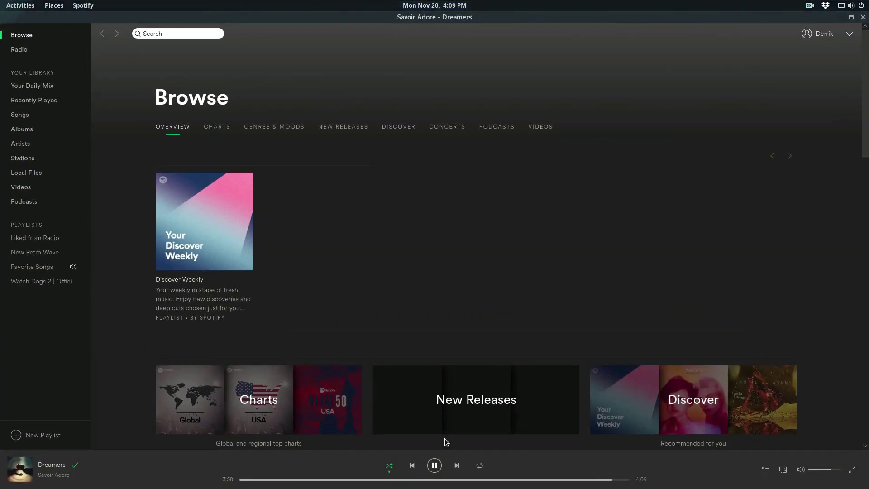
pyautogui.click(437, 461)
pyautogui.click(839, 18)
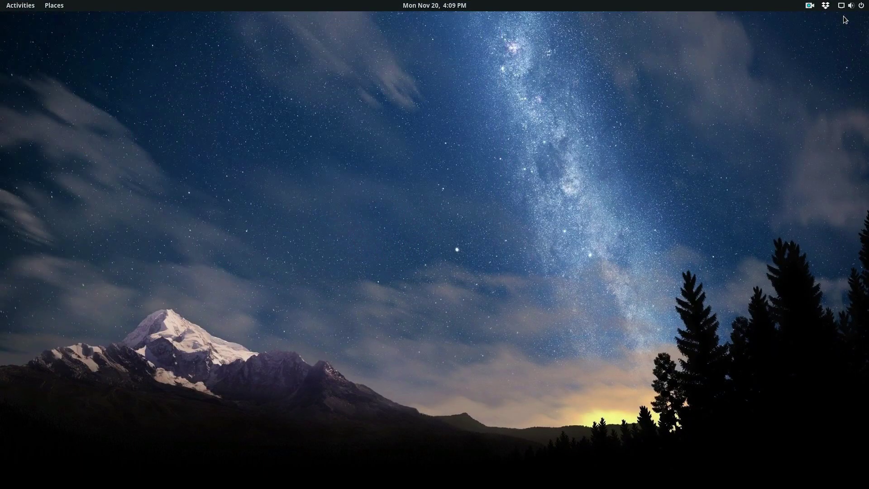
# Bring the Multiband EQ window back in front of Volume Control
pyautogui.moveTo(0, 0)
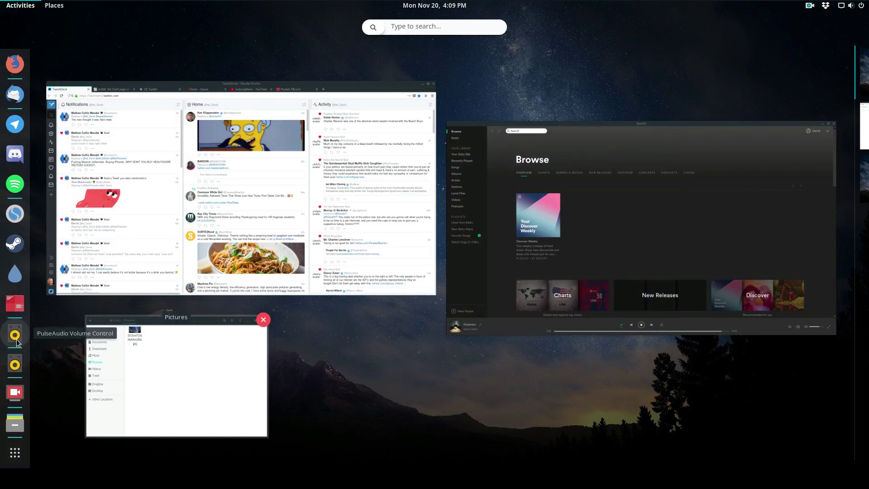
pyautogui.click(17, 341)
pyautogui.moveTo(1, 1)
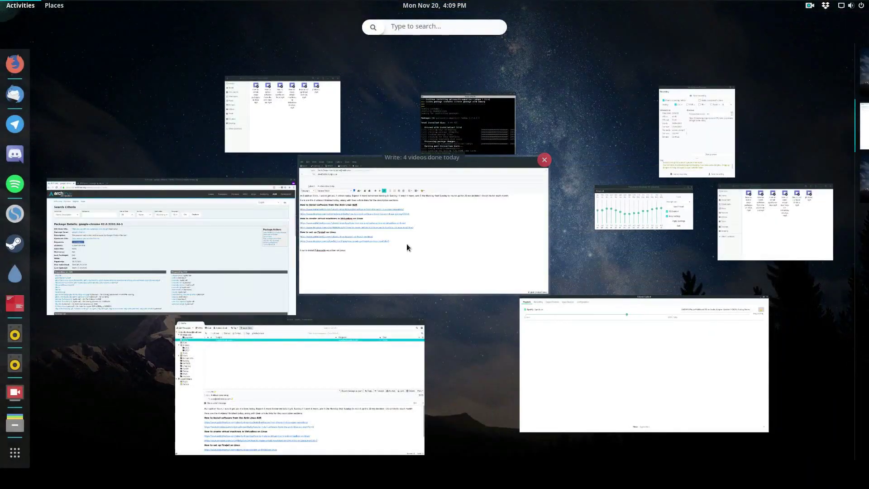
pyautogui.click(632, 213)
pyautogui.moveTo(528, 135); pyautogui.dragTo(534, 162)
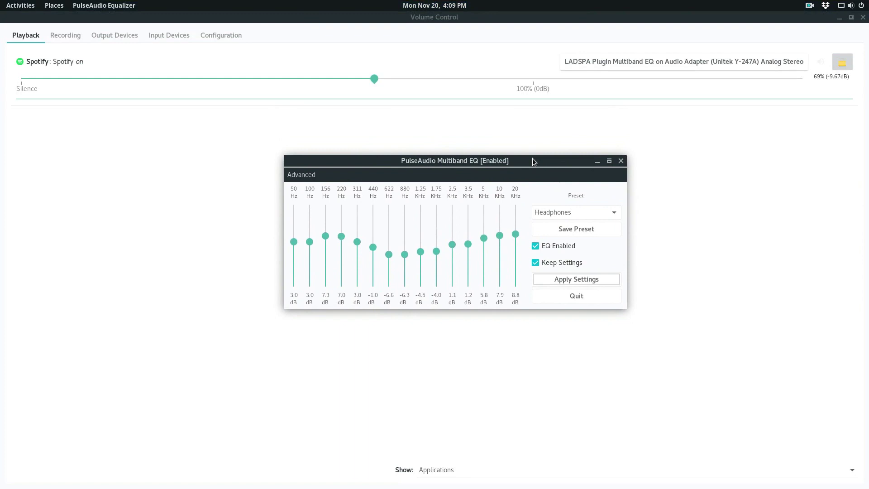
# Try the Live, Dance and Classical presets, return to Headphones, then boost 50 Hz to 24.2 dB
pyautogui.click(611, 211)
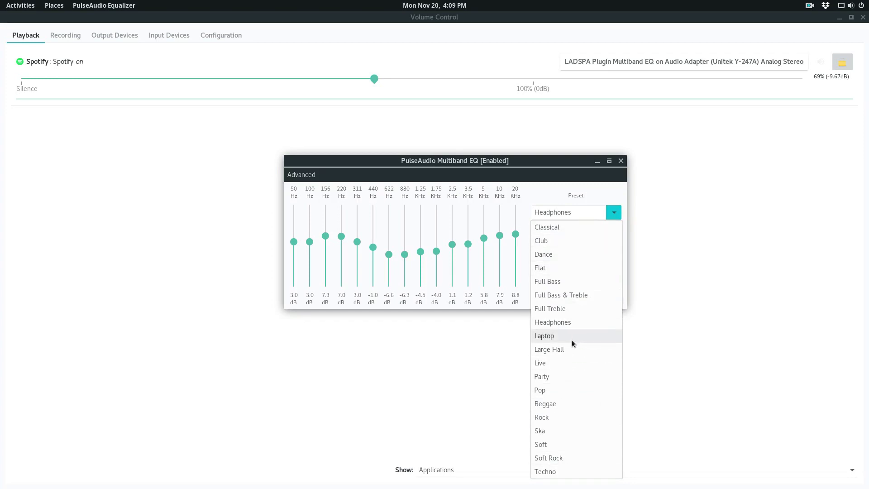
pyautogui.click(562, 362)
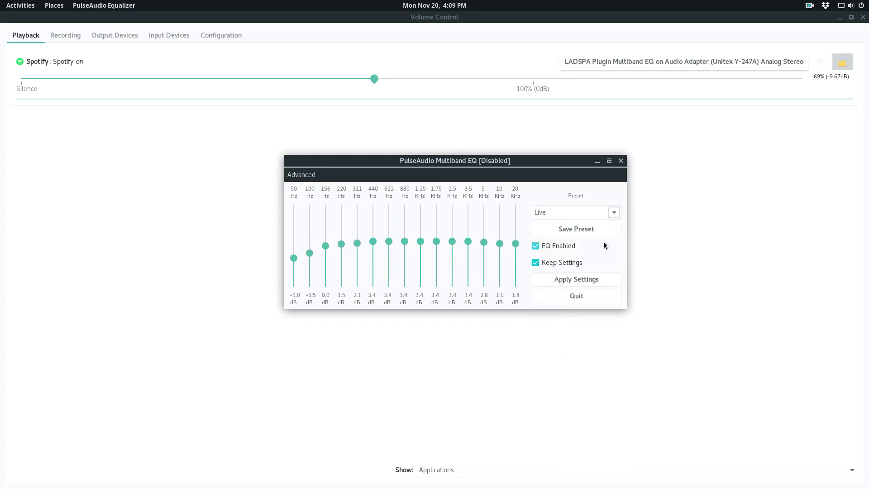
pyautogui.click(605, 210)
pyautogui.click(561, 254)
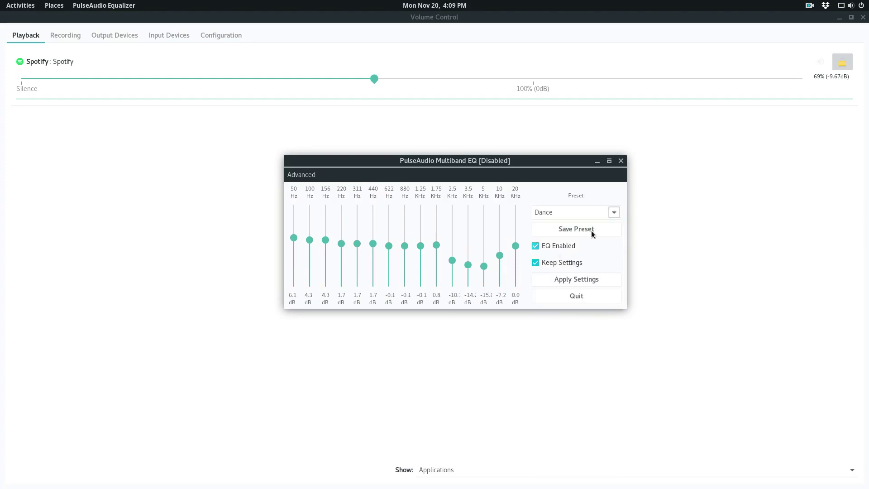
pyautogui.click(613, 211)
pyautogui.click(588, 228)
pyautogui.click(609, 218)
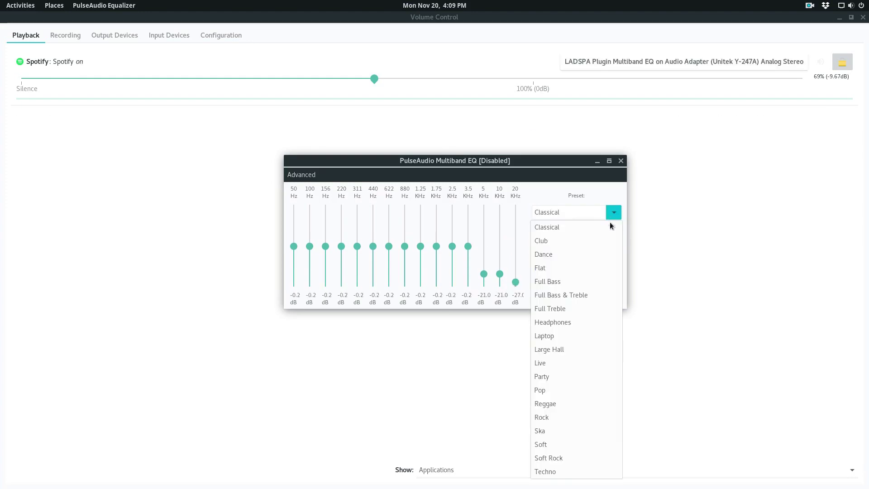
pyautogui.click(568, 320)
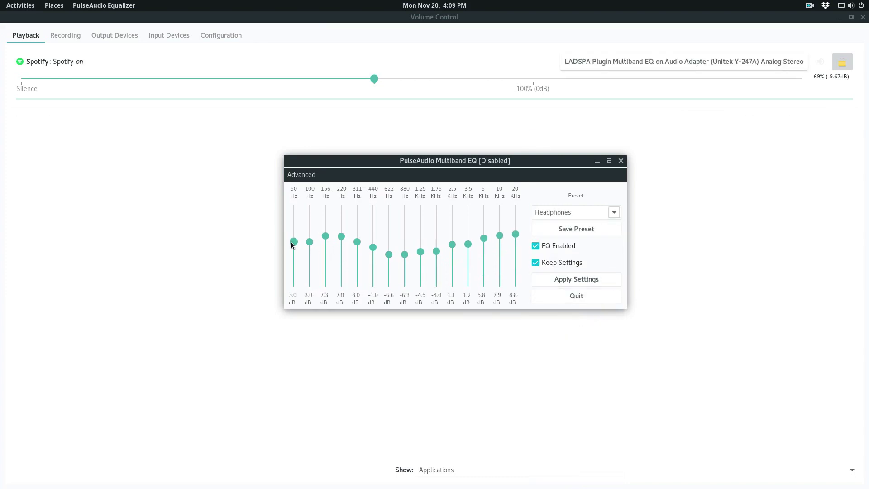
pyautogui.moveTo(292, 244); pyautogui.dragTo(341, 288)
# Cut 220 Hz to -21.5 dB, boost 311, 440 and 880 Hz, and save as 'custom trash'
pyautogui.moveTo(357, 243); pyautogui.dragTo(374, 219)
pyautogui.moveTo(388, 254); pyautogui.dragTo(405, 211)
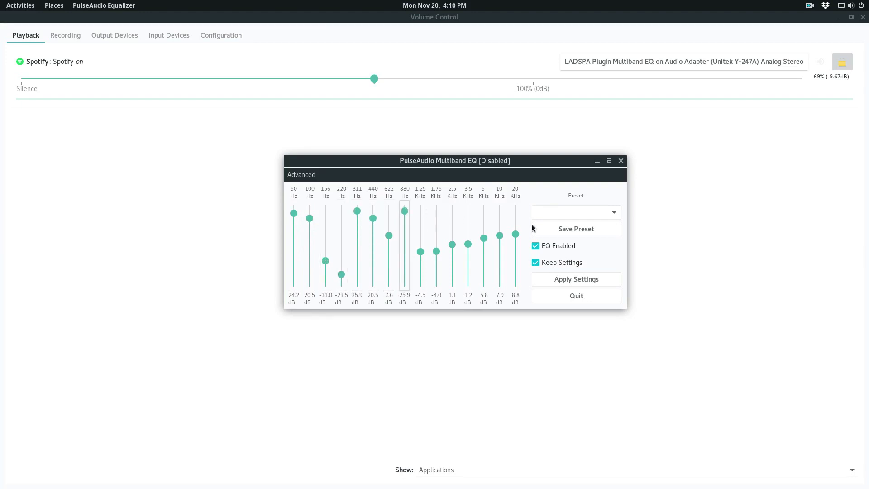
pyautogui.click(590, 228)
pyautogui.click(561, 215)
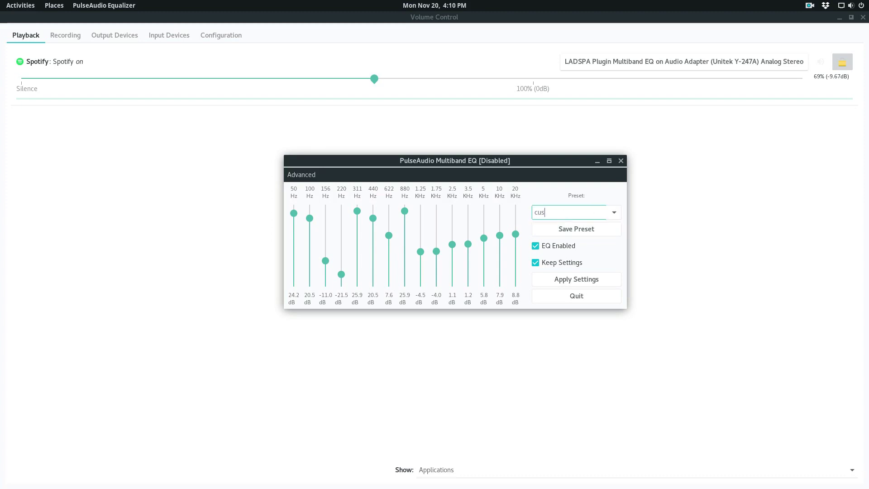
pyautogui.write('tom trash')
pyautogui.click(602, 226)
# Reload the Headphones preset and apply the settings
pyautogui.click(613, 212)
pyautogui.scroll(-1, 573, 367)
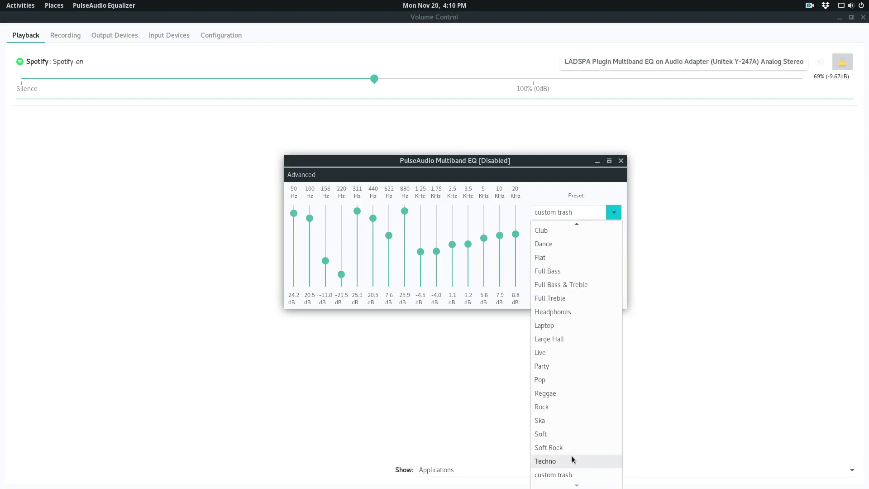
pyautogui.click(566, 313)
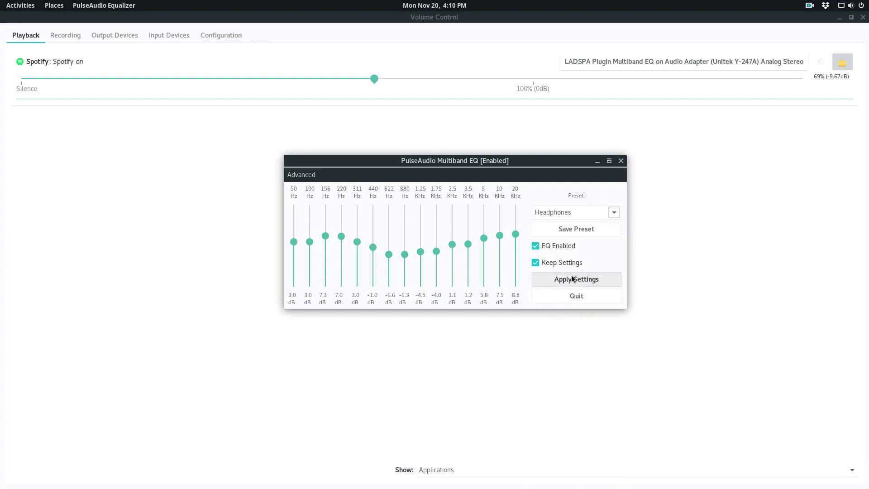
pyautogui.click(574, 285)
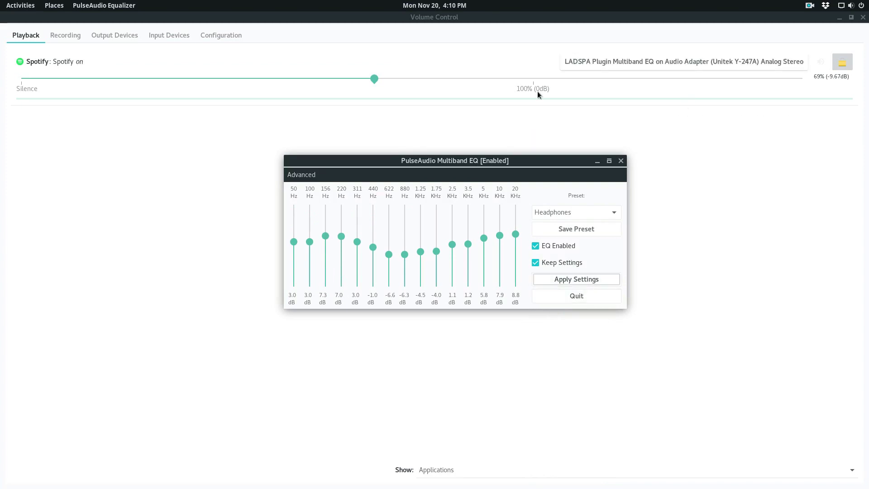